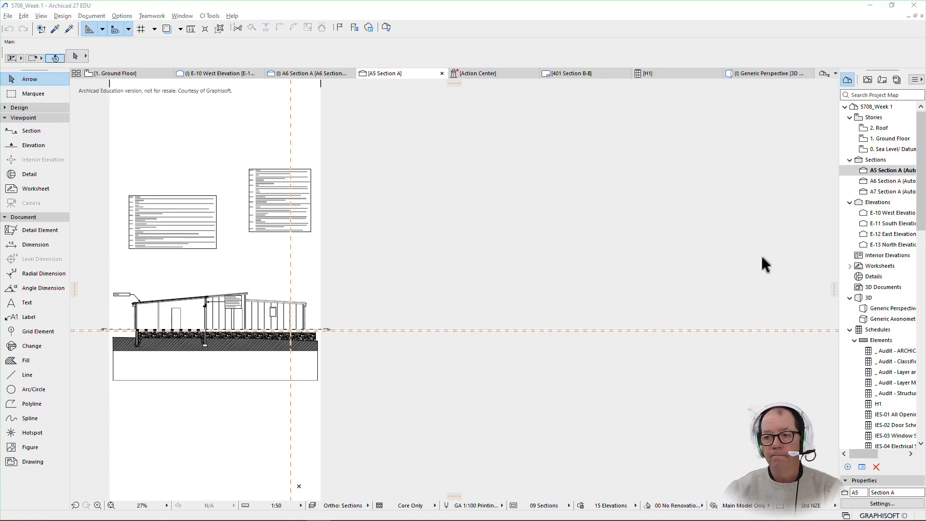
Open the 100 Overall Site Plan G13 layout and bring the lower part of the house plan into view.
left_click(881, 81)
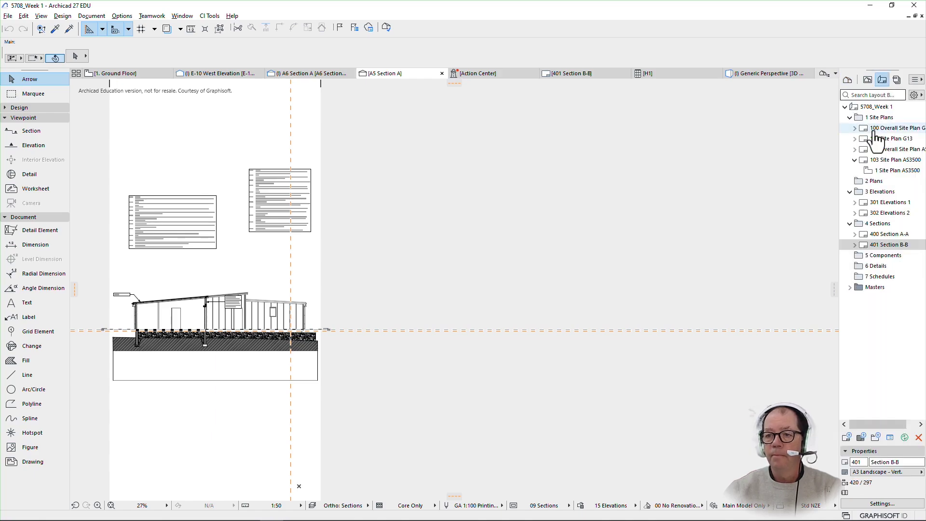
left_click(873, 129)
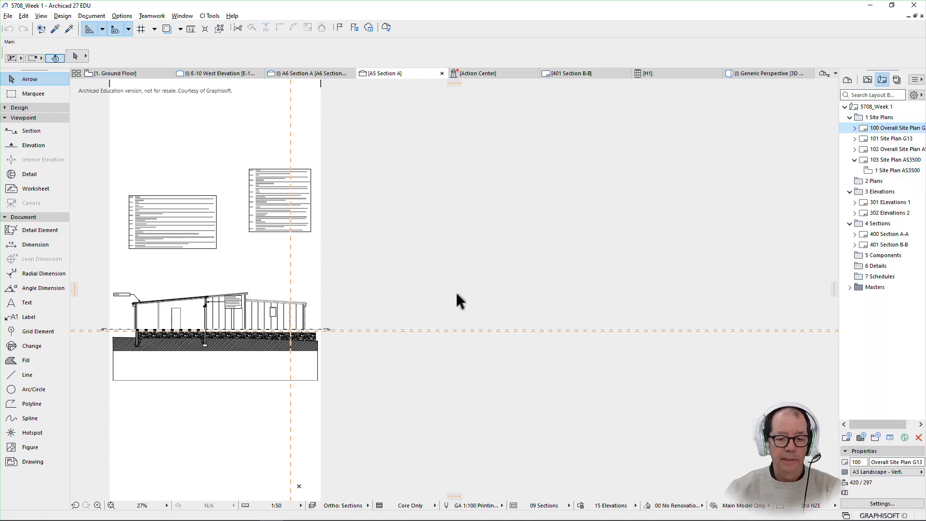
double_click(873, 129)
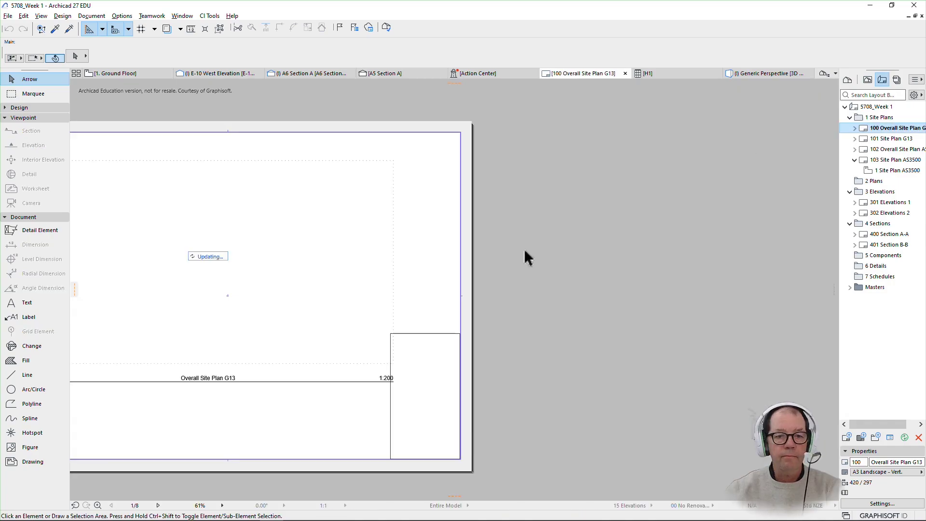
scroll(386, 344, "up", 6)
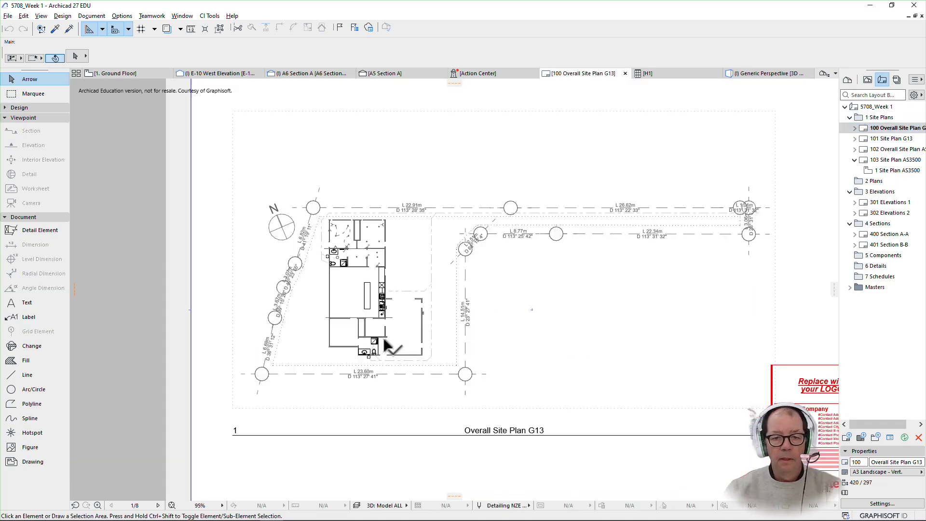
scroll(386, 345, "up", 1)
middle_click_drag(386, 345, 437, 296)
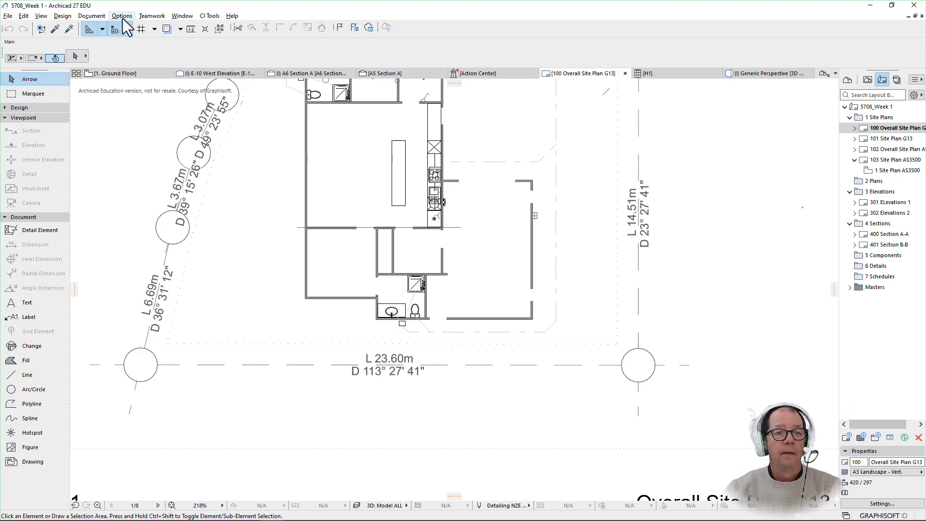
Create a new transmittal set named "Revision 2".
left_click(93, 16)
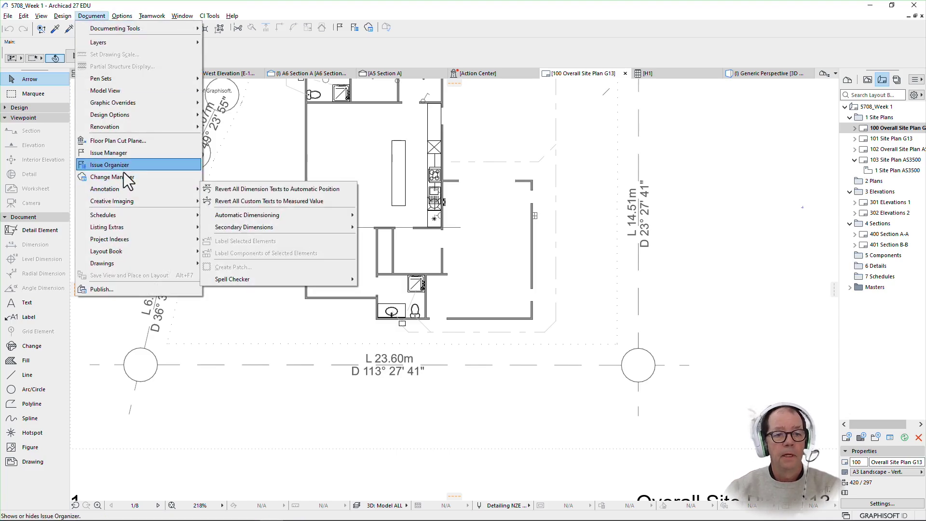
mouse_move(132, 251)
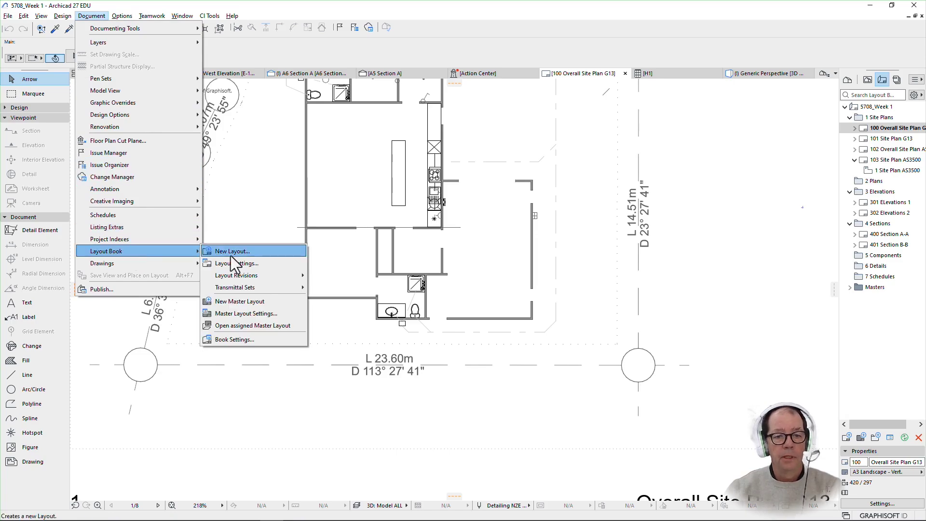
mouse_move(270, 288)
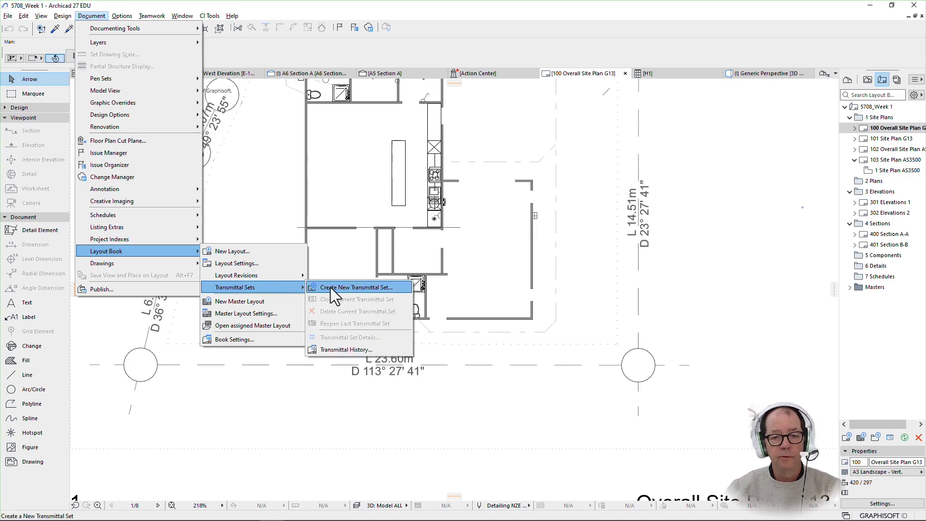
left_click(359, 287)
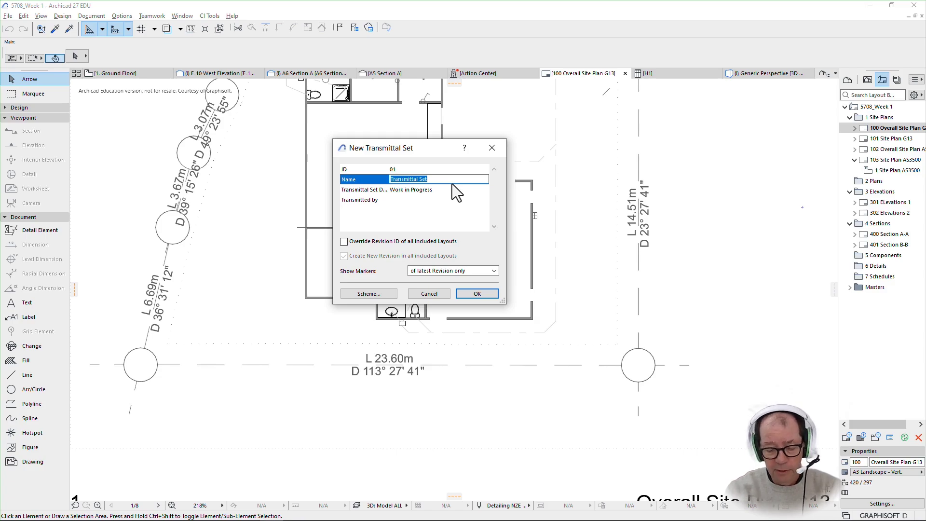
type("Re")
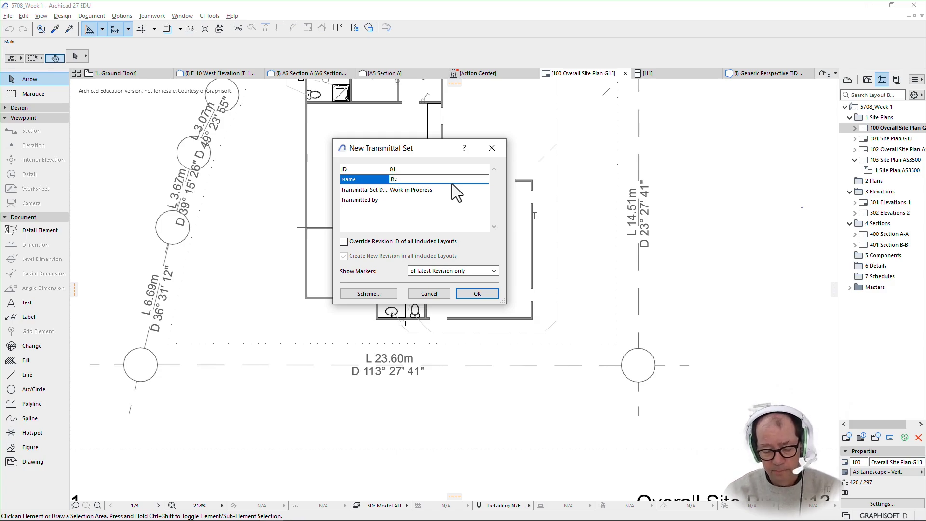
type("vision 2")
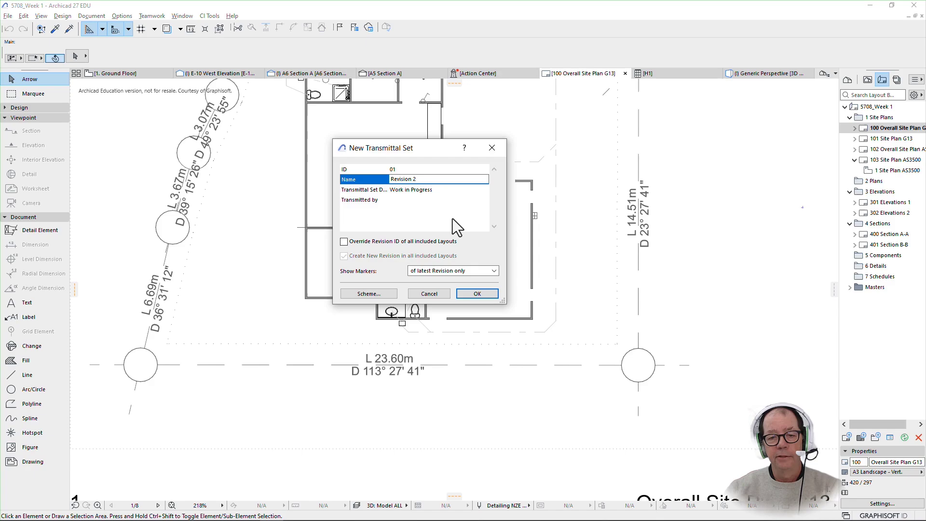
left_click(478, 294)
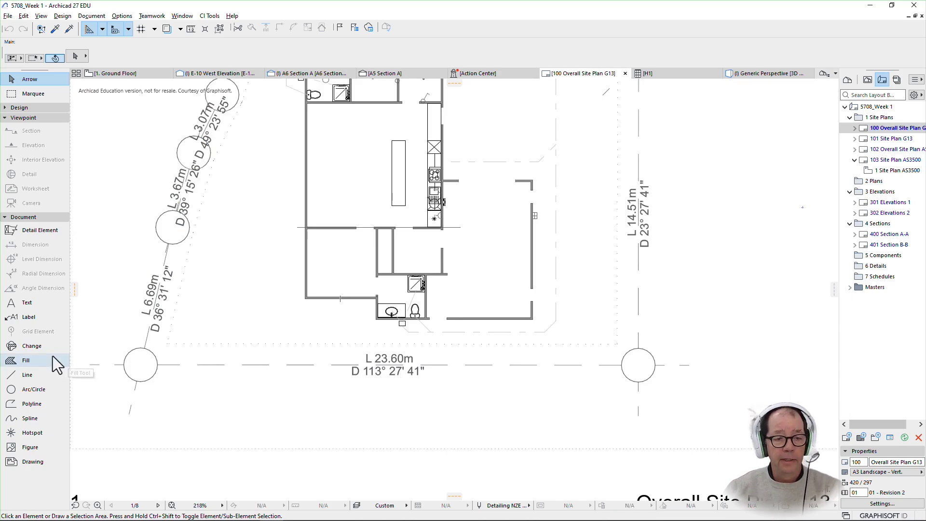
Draw a rectangular revision cloud with the Change tool around the house's lower bathroom and place its marker just outside the lower-right corner.
left_click(41, 349)
left_click(359, 262)
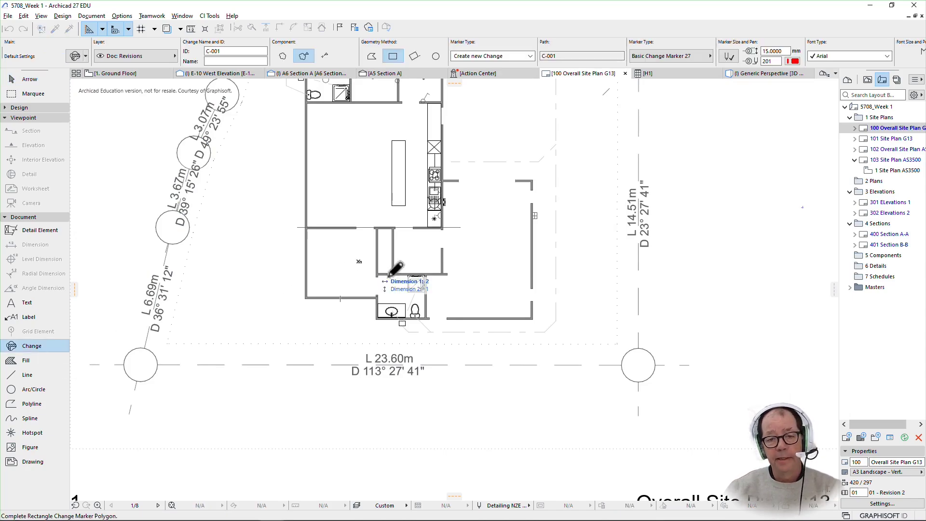
left_click(446, 332)
left_click(463, 346)
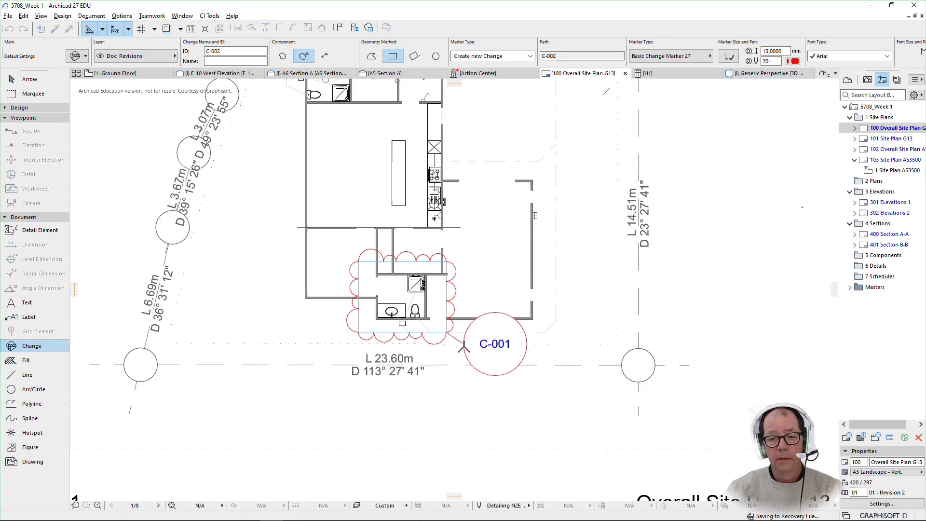
left_click(492, 345)
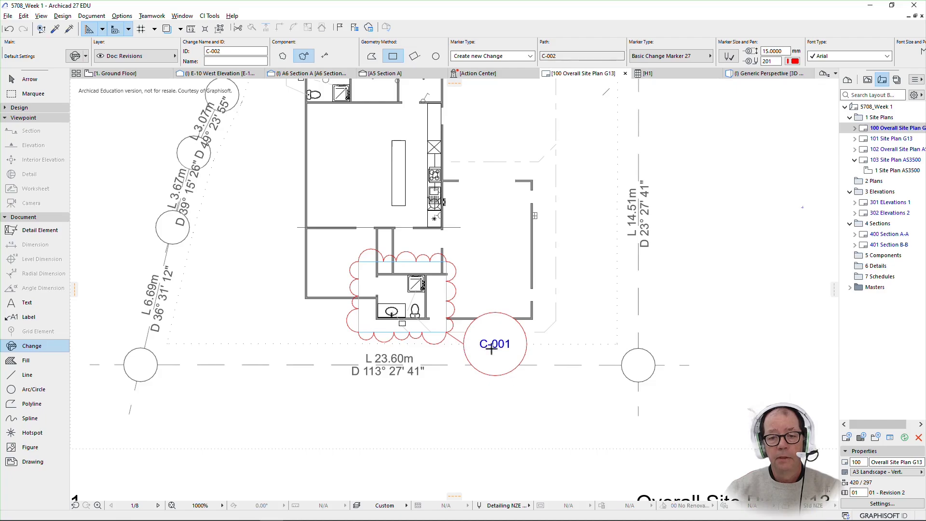
Draw a second, larger rectangular revision cloud over the site's lower-left boundary corner and place its marker outside the cloud's lower-right corner.
left_click(134, 197)
left_click(331, 395)
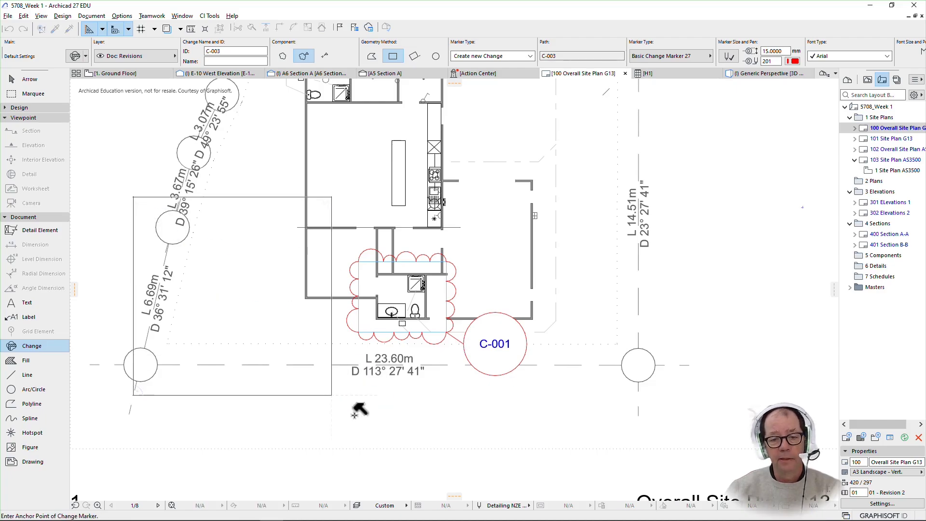
left_click(357, 414)
scroll(272, 452, "down", 5)
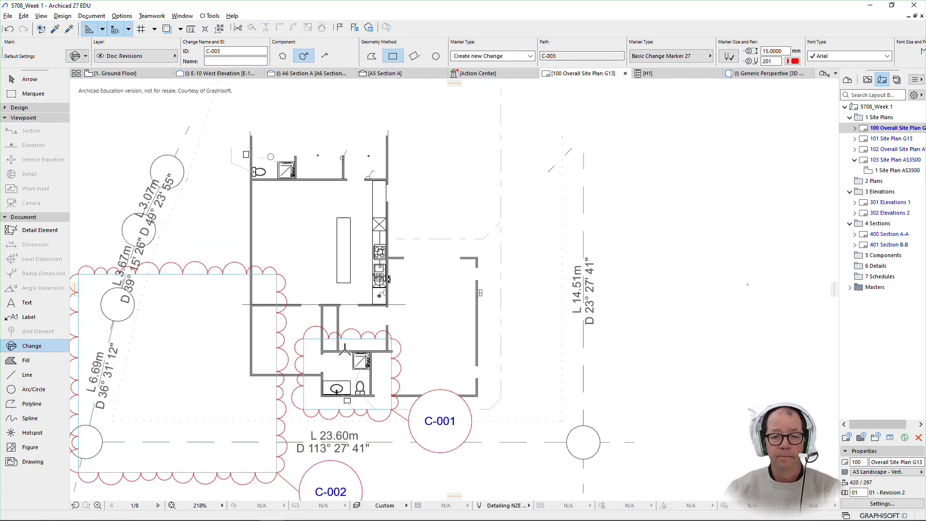
scroll(405, 289, "down", 3)
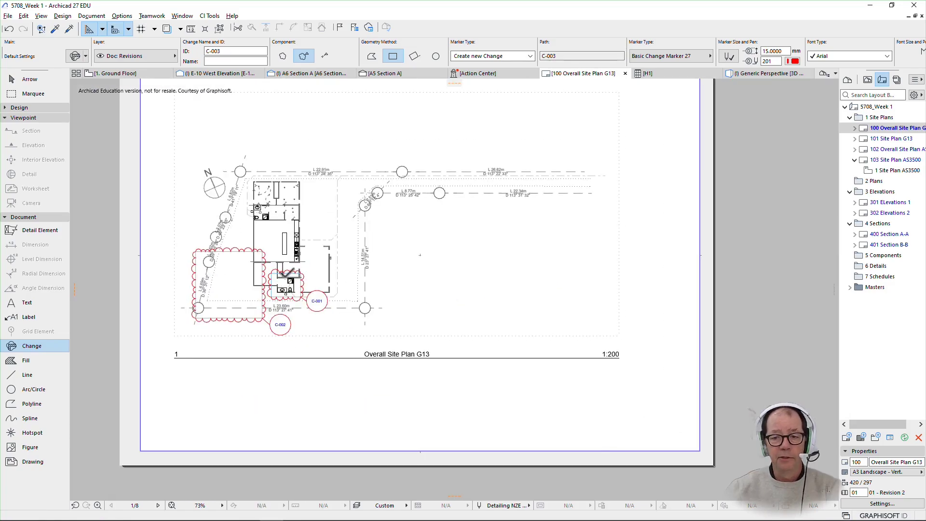
View the 401 Section B-B layout, and open the T-03 Title - A3 Vertical worksheet.
double_click(889, 245)
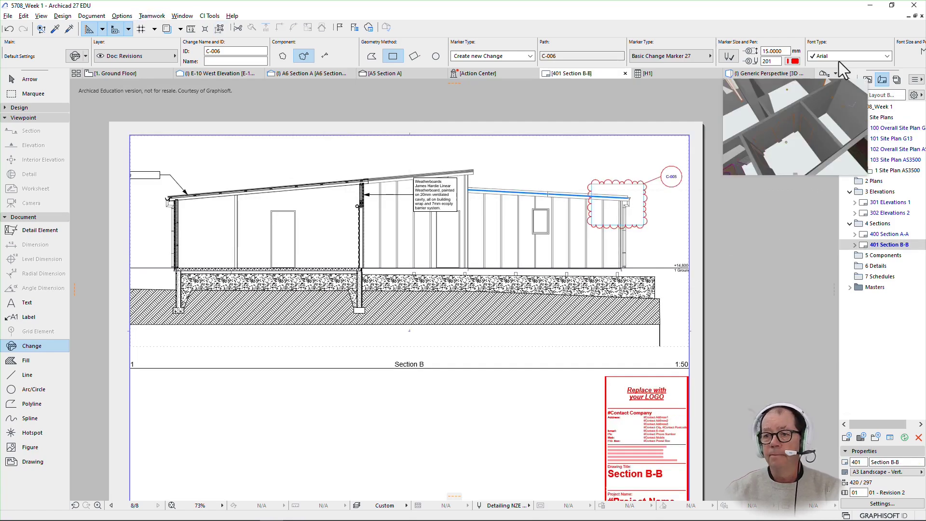
left_click(868, 80)
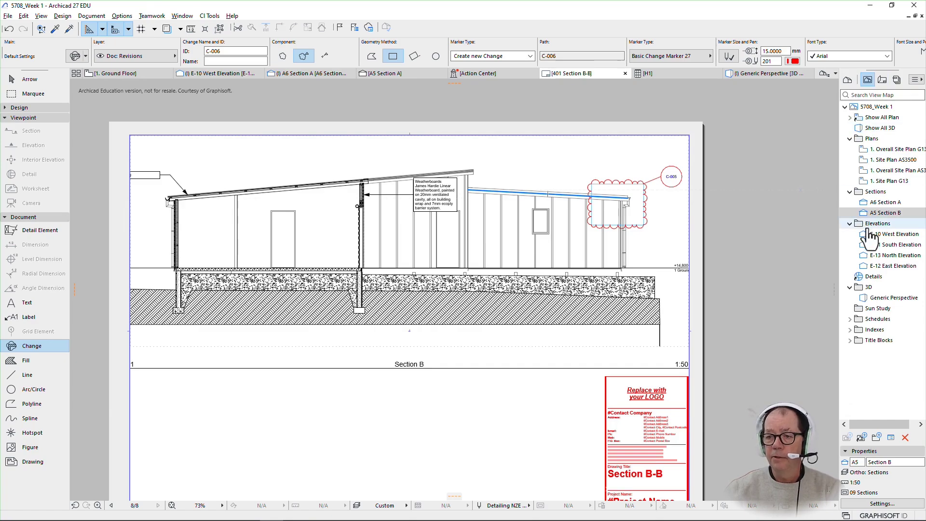
left_click(848, 81)
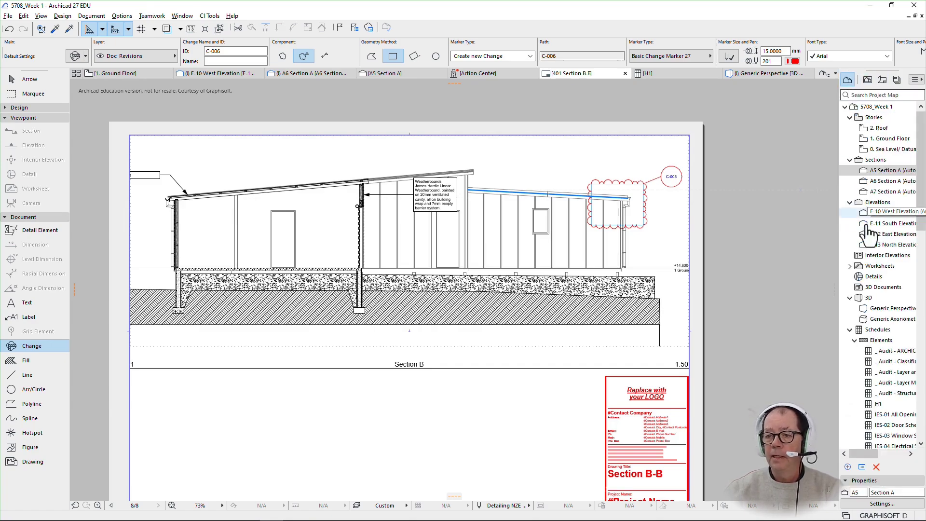
double_click(868, 266)
left_click(870, 277)
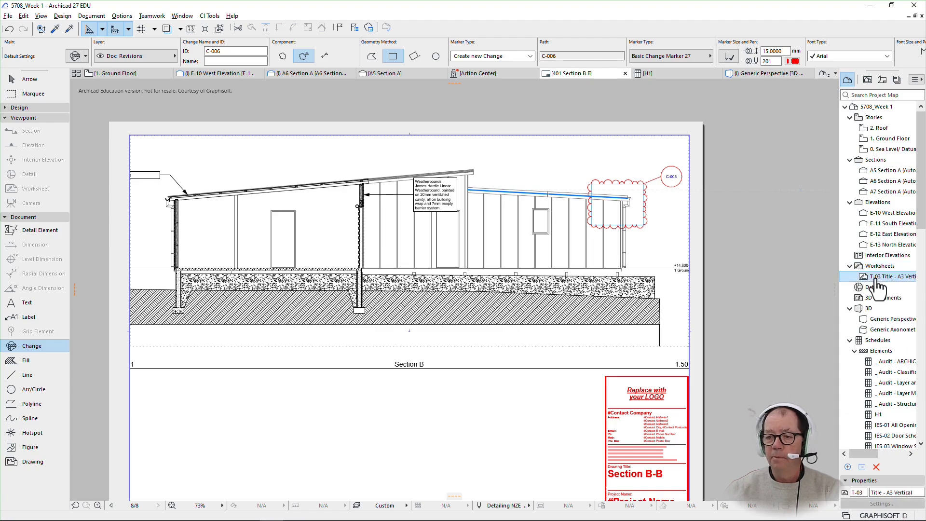
double_click(871, 278)
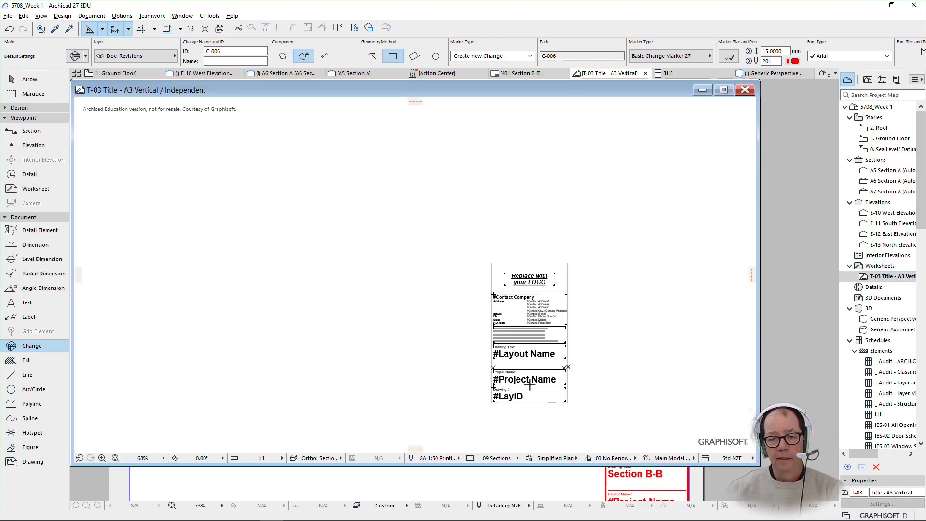
Copy the "Drawing #" text block about 26.5 mm to its right and narrow the copy to the title block's right edge.
scroll(545, 397, "up", 5)
middle_click_drag(541, 389, 443, 305)
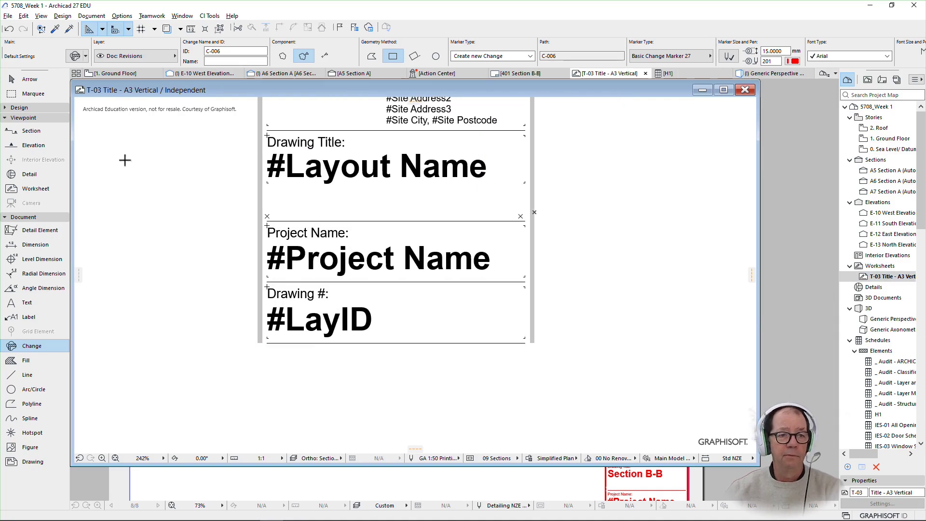
left_click(29, 78)
left_click(300, 295)
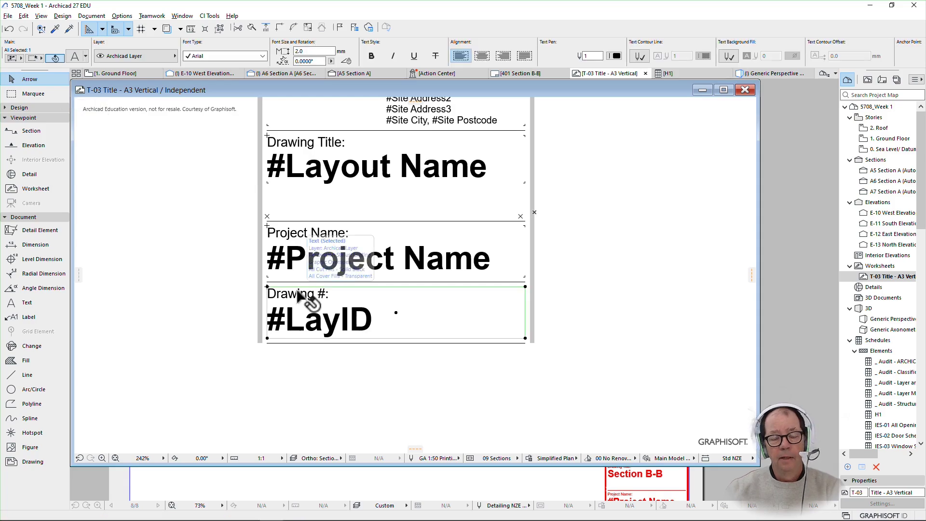
left_click(294, 296)
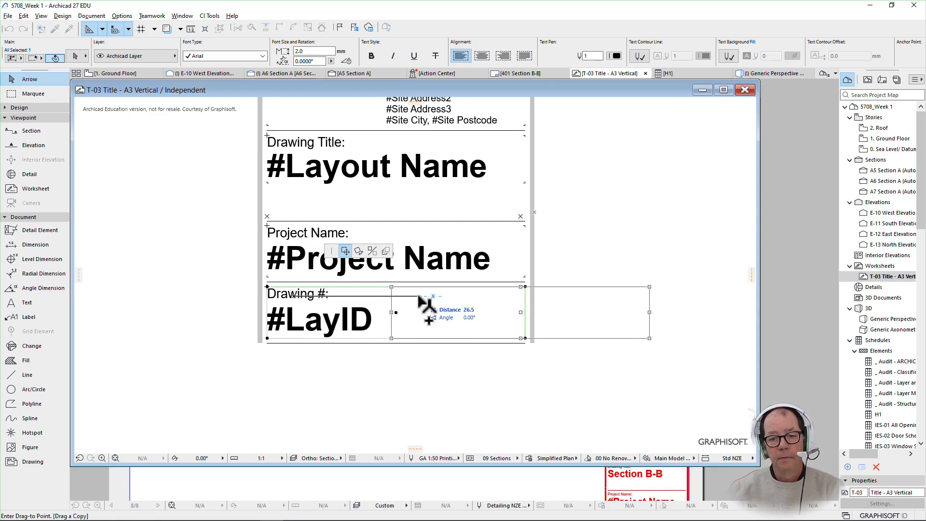
left_click(418, 296)
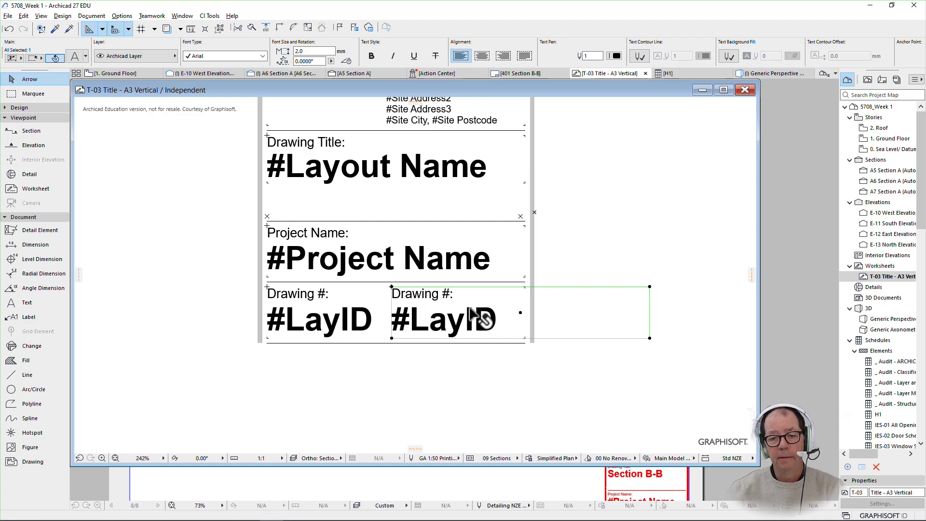
left_click(650, 337)
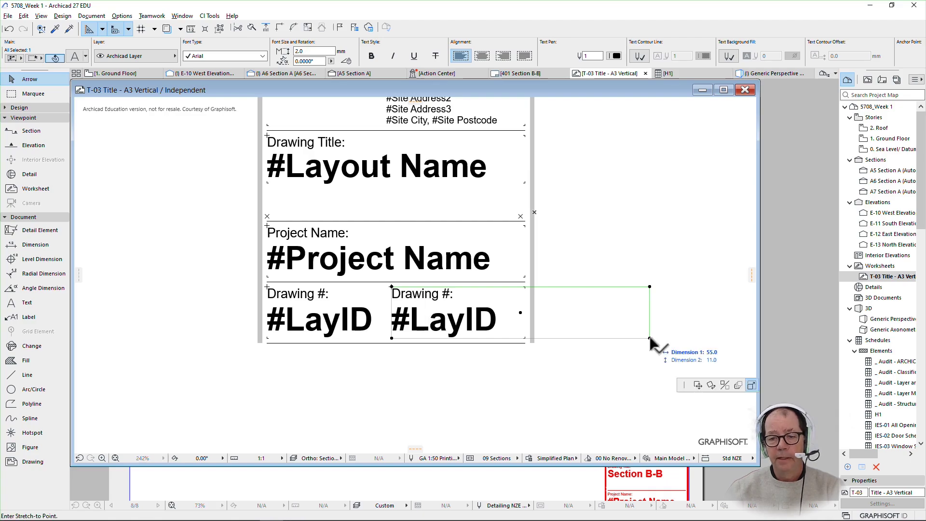
left_click(526, 339)
Change the copied text block's label to "Revisions #:".
double_click(438, 297)
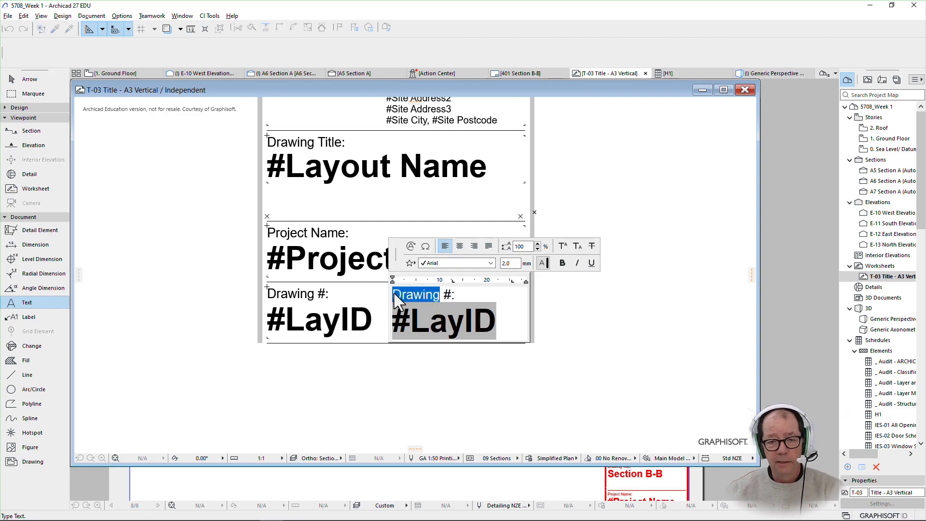
type("Revisions")
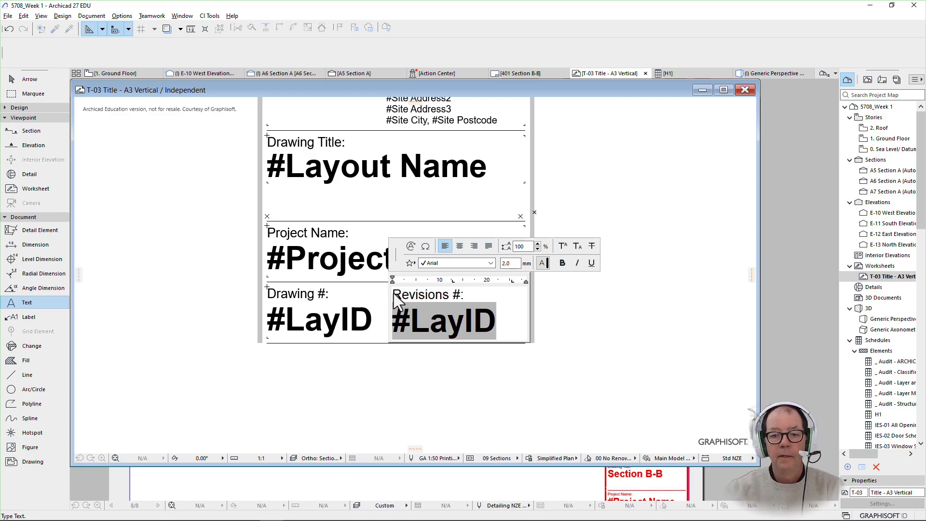
left_click(471, 297)
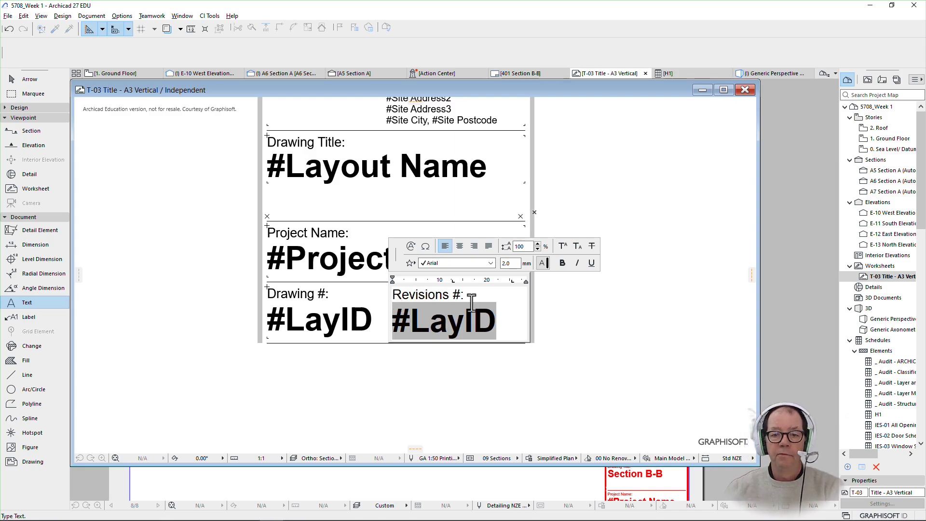
left_click(449, 382)
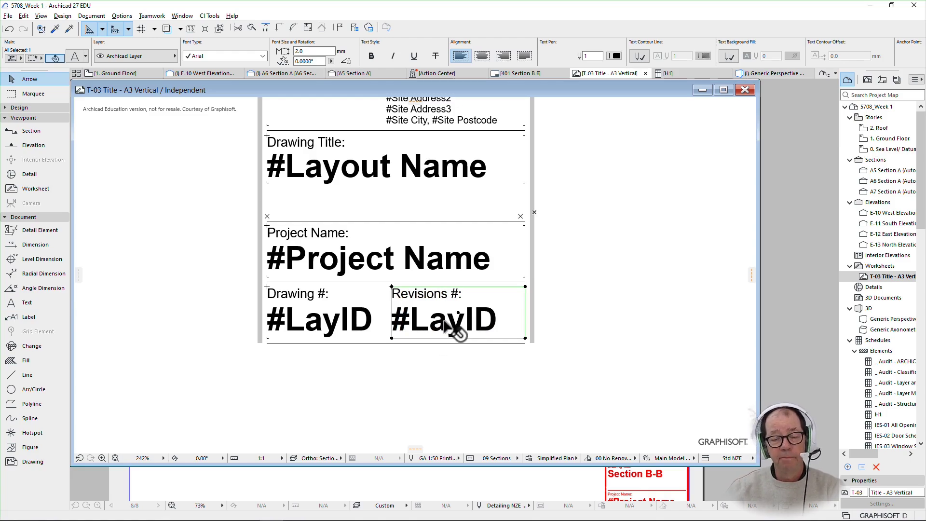
Replace the layout ID in the title block's "Revisions #:" text block with the Current Revision ID autotext.
double_click(484, 324)
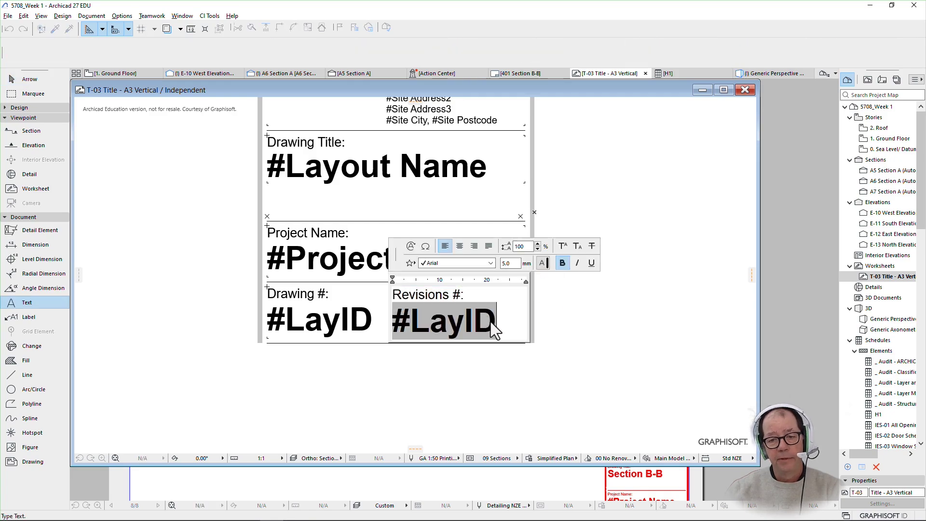
key("BackSpace")
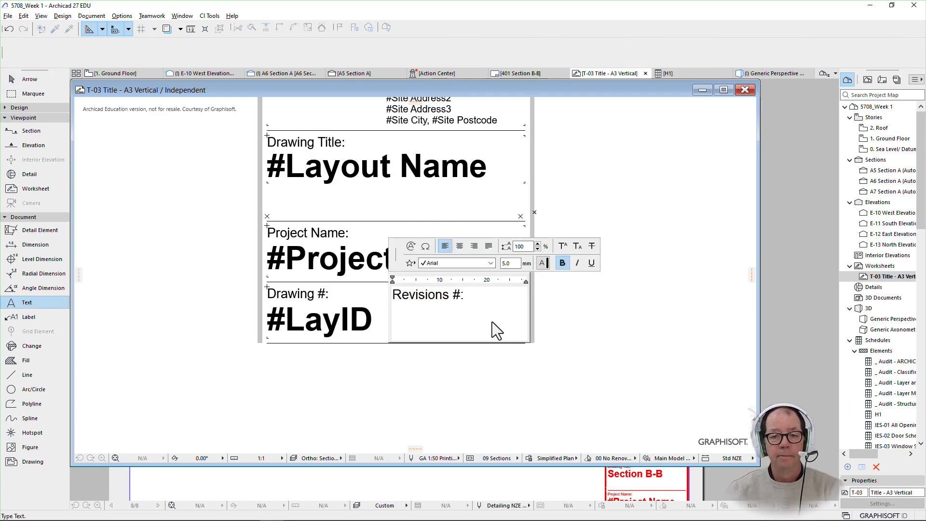
left_click(411, 247)
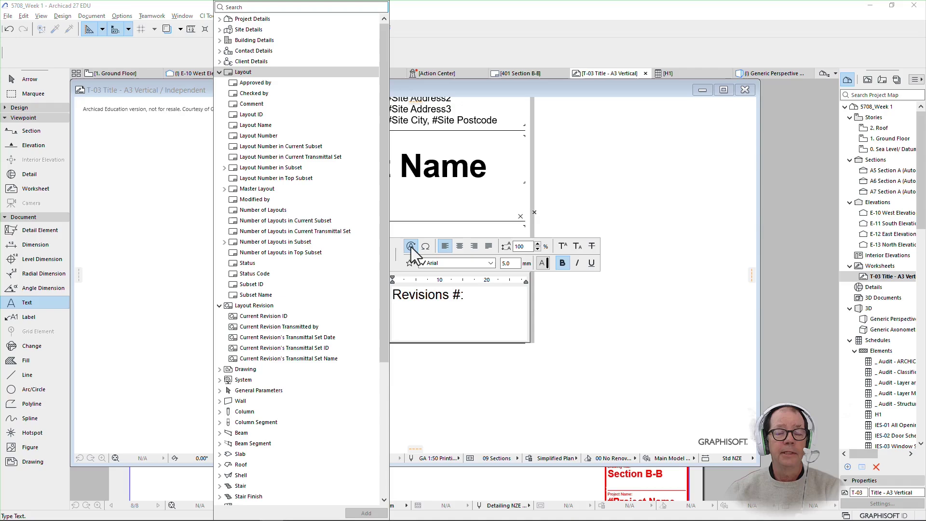
left_click(220, 72)
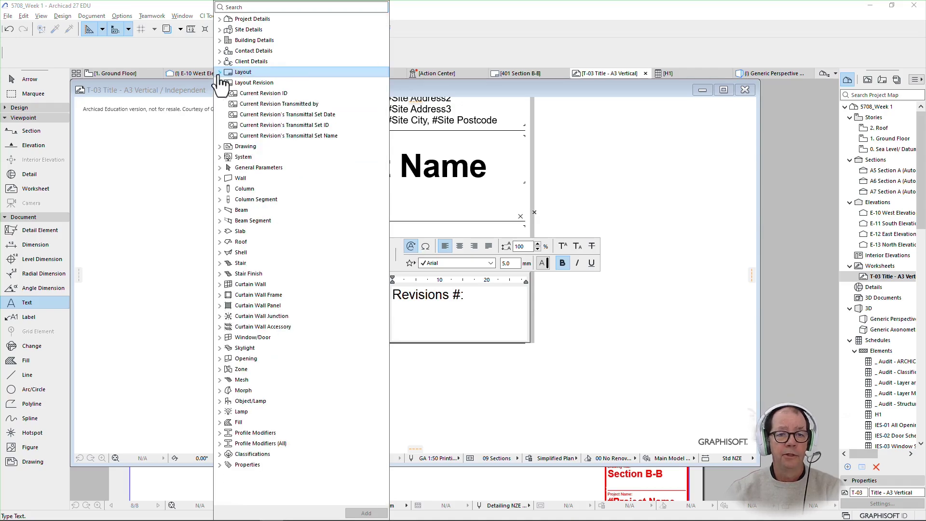
left_click(264, 96)
double_click(264, 95)
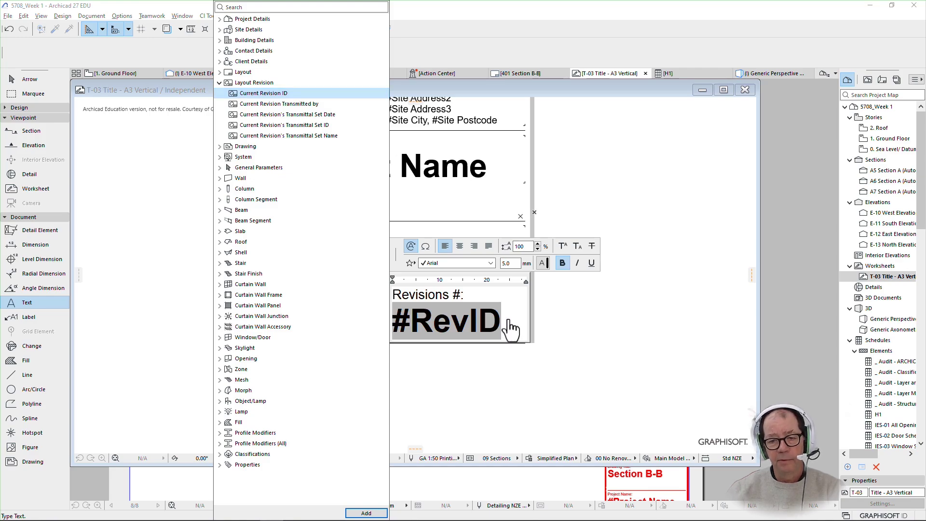
left_click(627, 381)
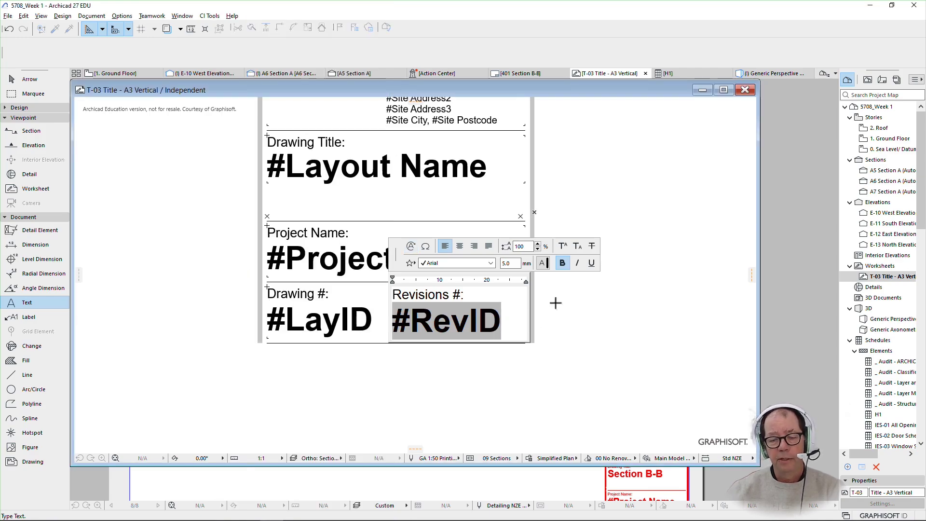
left_click(558, 330)
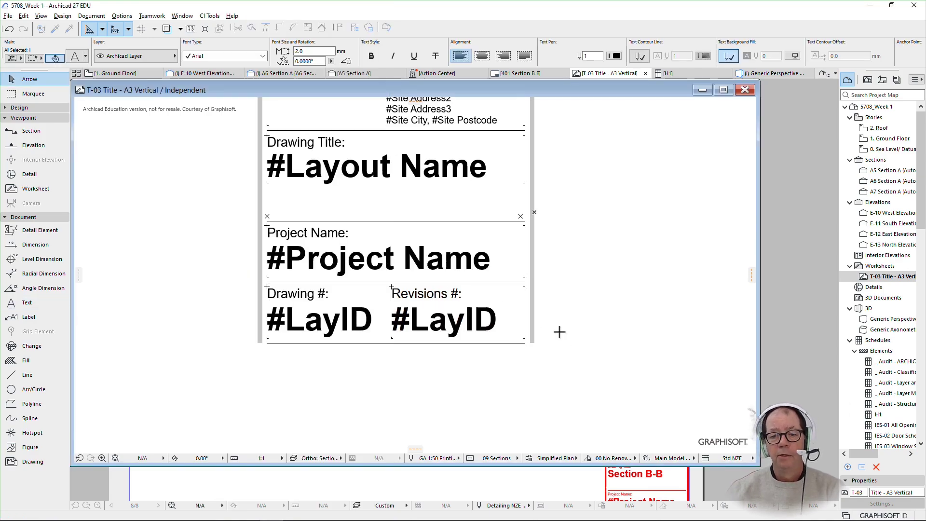
Change the text block's label to "Revision #:", close the worksheet and view the title block on the 401 Section B-B layout.
double_click(448, 302)
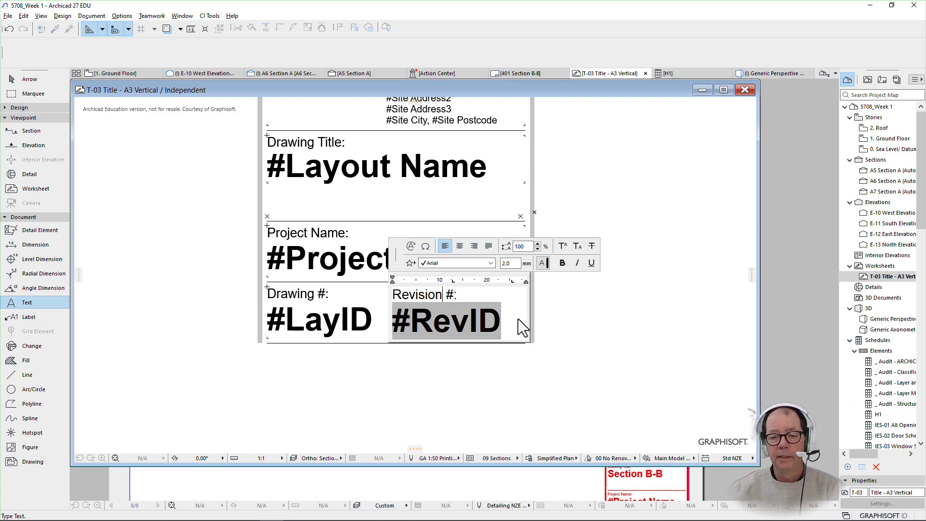
left_click(535, 325)
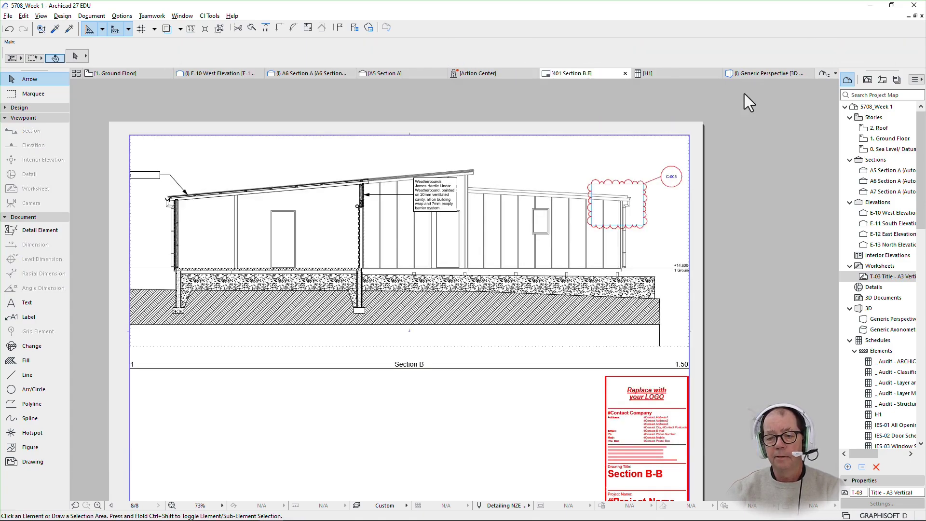
left_click(744, 90)
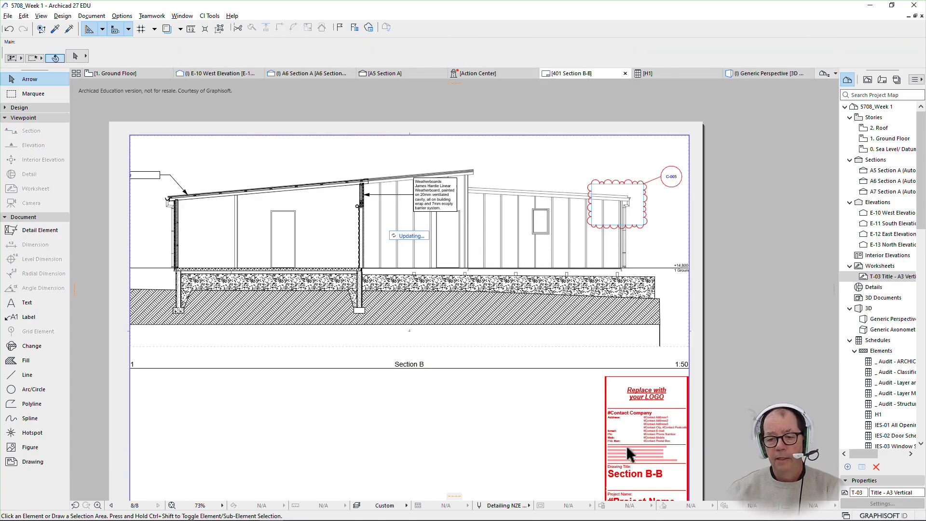
middle_click_drag(633, 389, 557, 347)
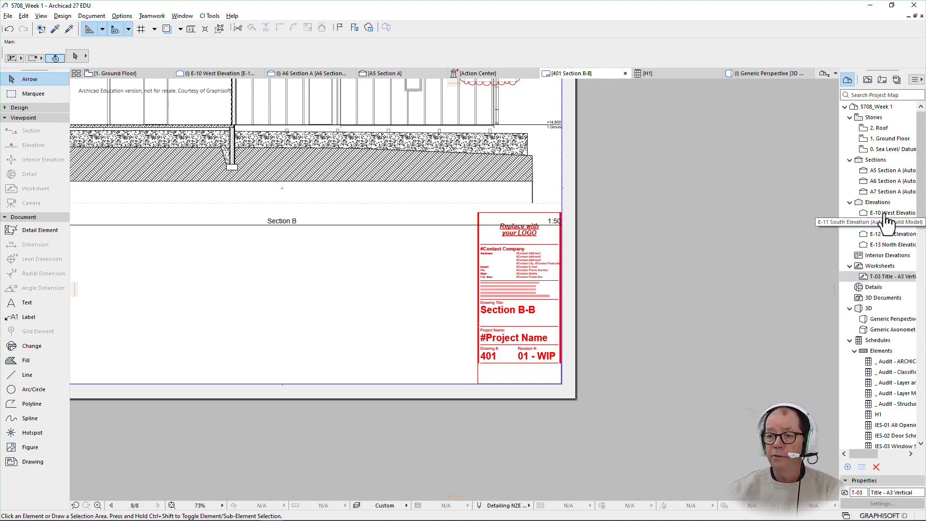
Open the A3 Landscape - Vert. master layout from the layout book.
left_click(881, 81)
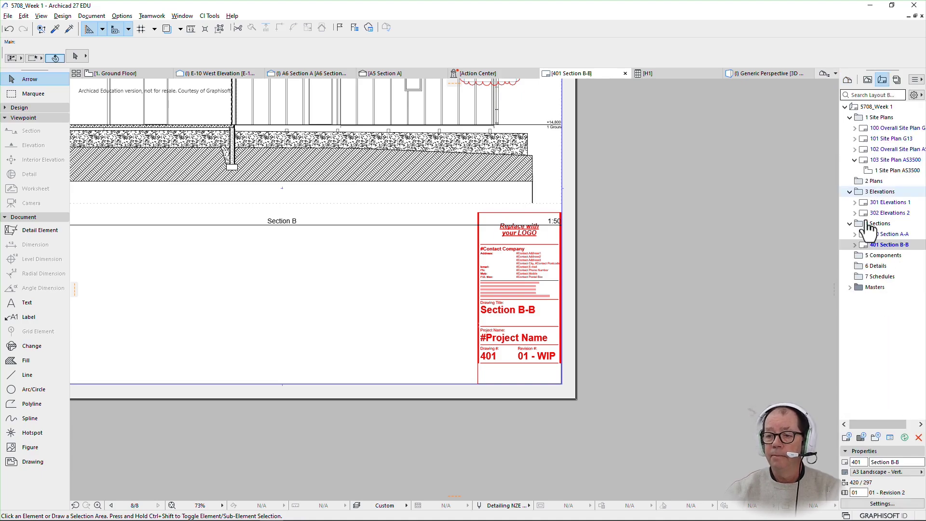
left_click(849, 287)
left_click(872, 299)
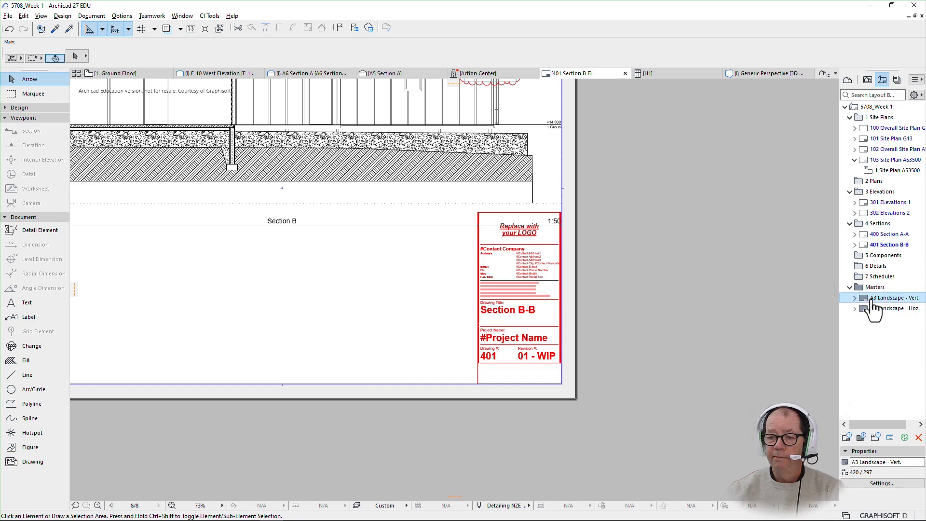
double_click(871, 301)
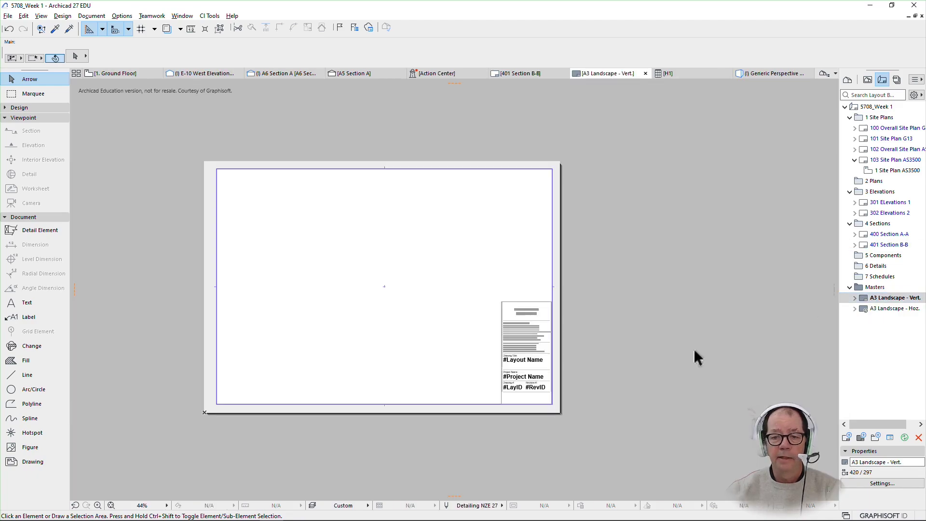
Crop the empty lower part of the title block drawing's frame up to just below the "Drawing #" row.
left_click(524, 379)
scroll(531, 395, "up", 4)
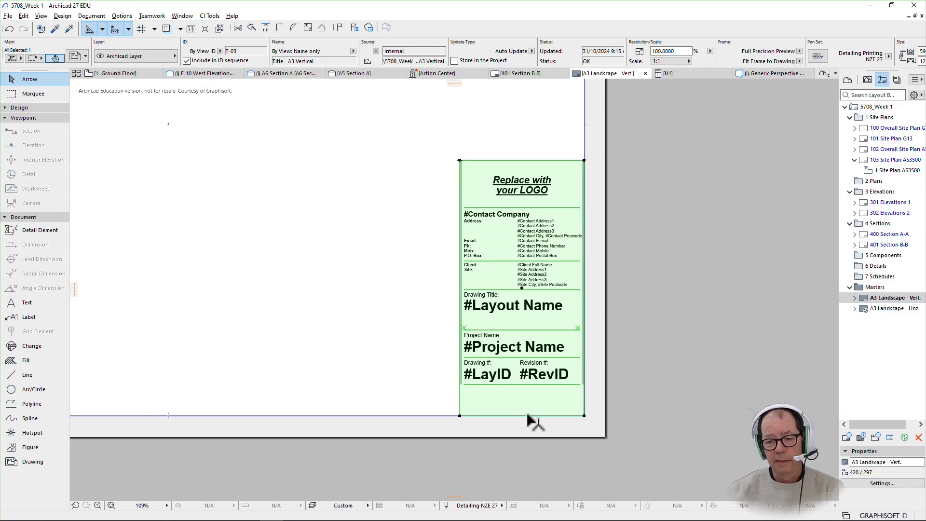
left_click(527, 415)
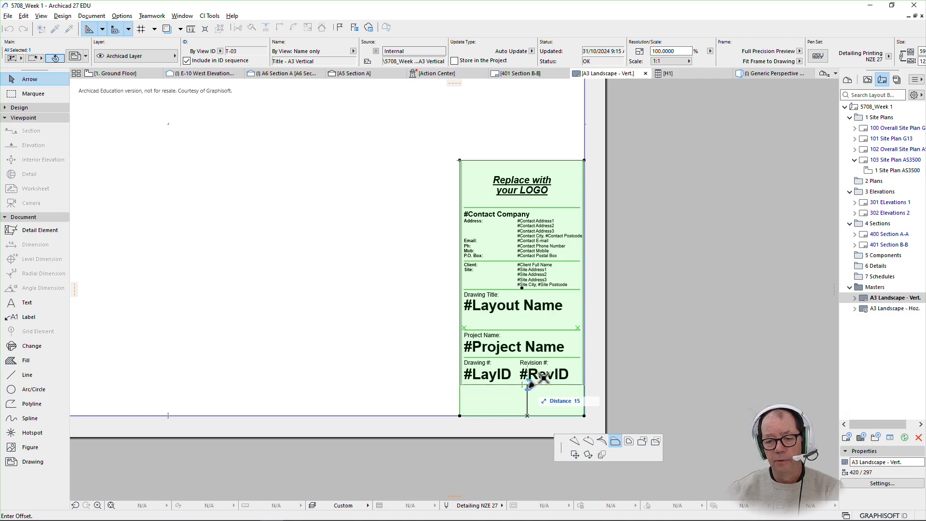
left_click(533, 385)
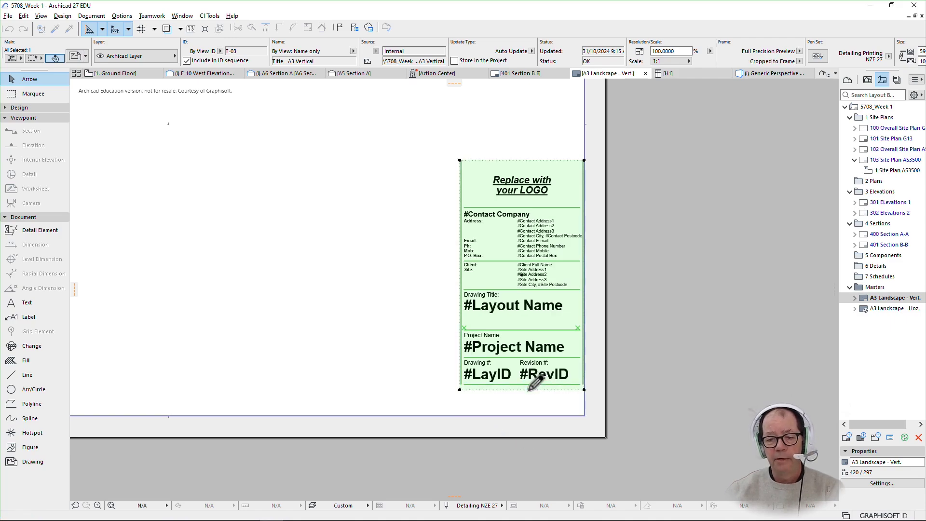
Move the cropped title block drawing about 12 mm straight down onto the sheet's lower margin line.
left_click(533, 303)
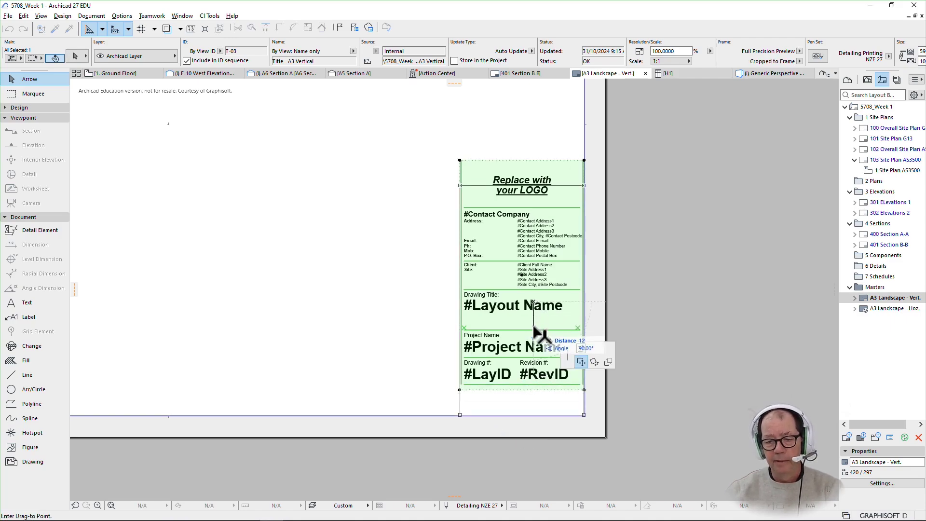
left_click(535, 328)
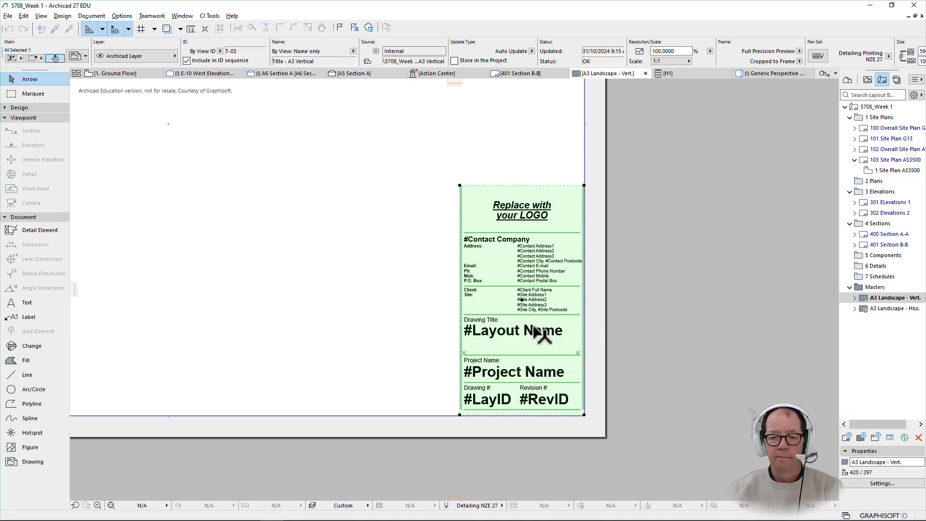
scroll(646, 287, "up", 2)
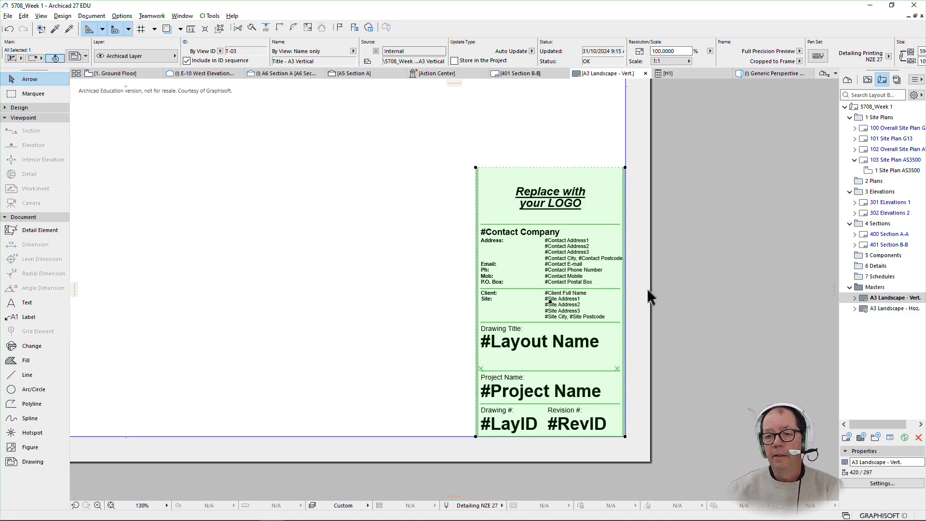
Open the 100 Overall Site Plan G13 layout and close the current transmittal set without updating the outdated drawings.
double_click(887, 128)
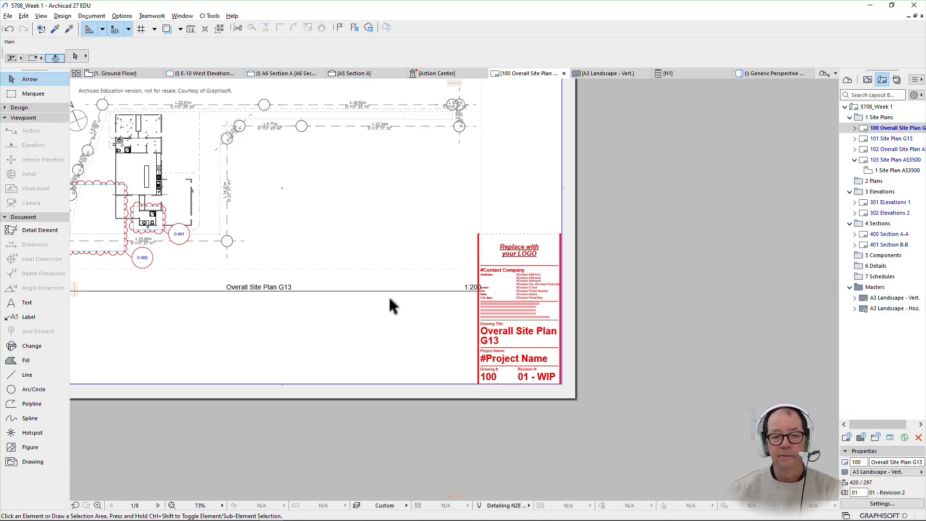
middle_click_drag(388, 295, 552, 376)
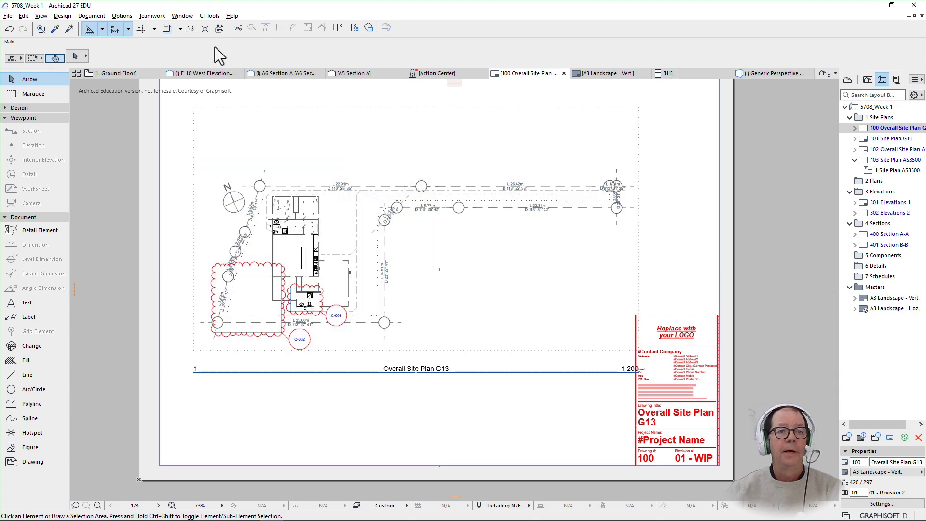
left_click(91, 15)
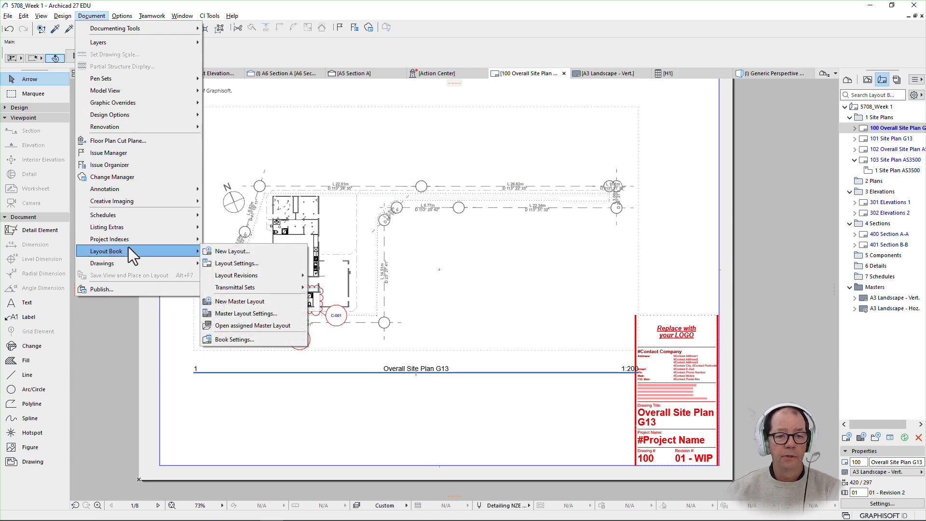
mouse_move(122, 248)
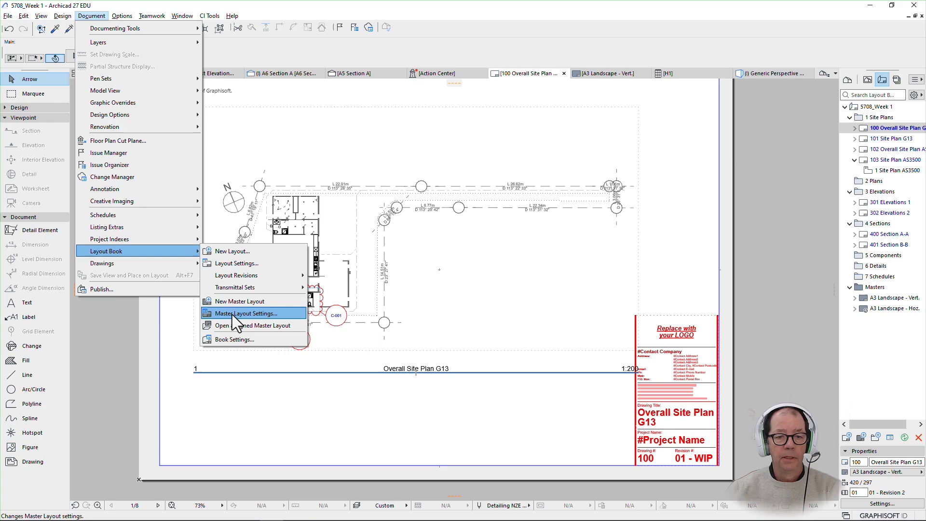
mouse_move(261, 287)
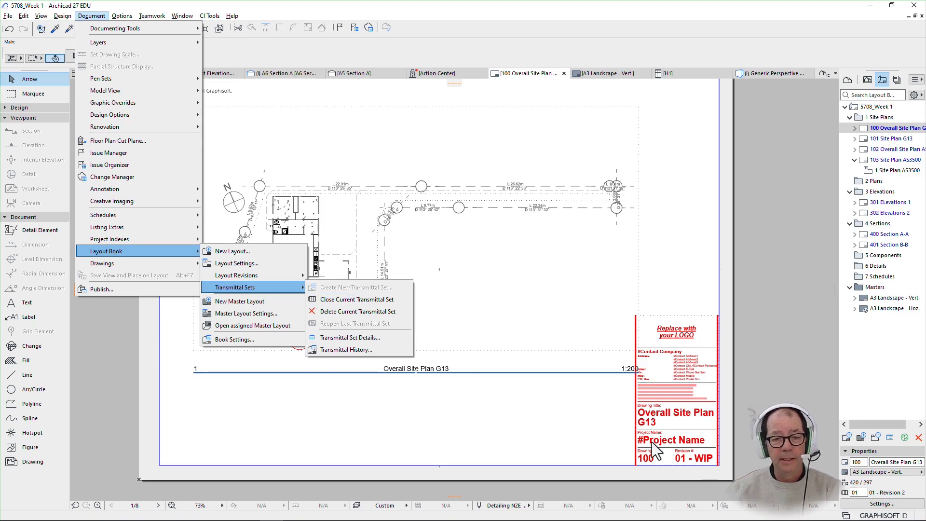
left_click(361, 301)
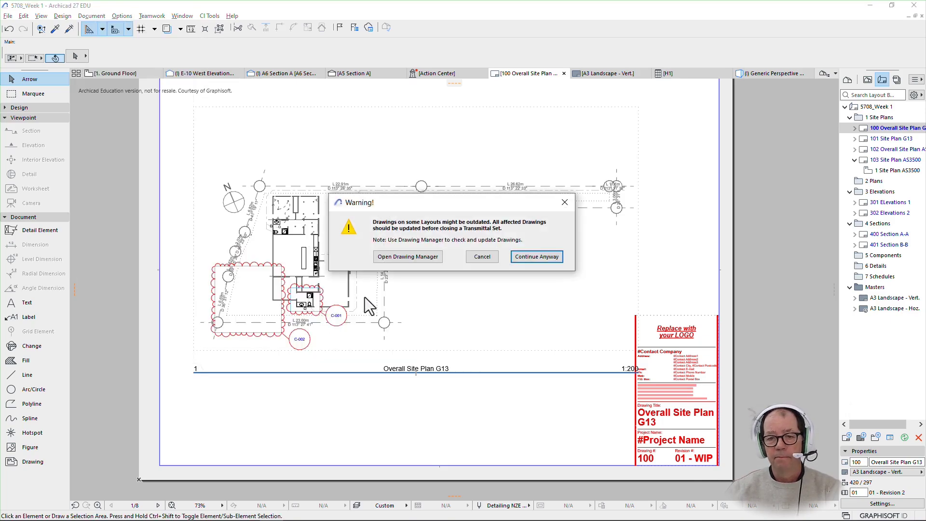
left_click(537, 257)
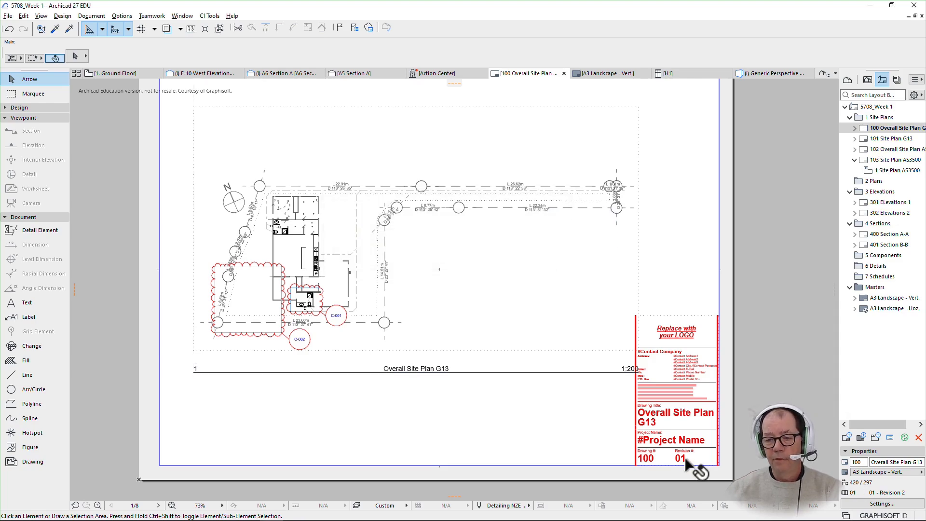